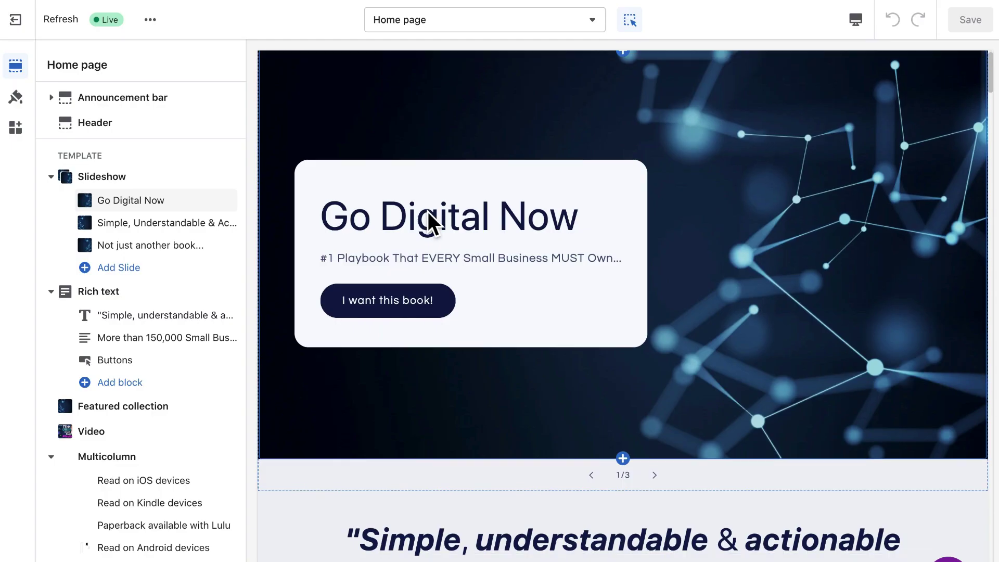
# Select the 'Simple, Understandable & Actionable' slideshow slide in the Shopify theme editor
pyautogui.scroll(-5, 426, 216)
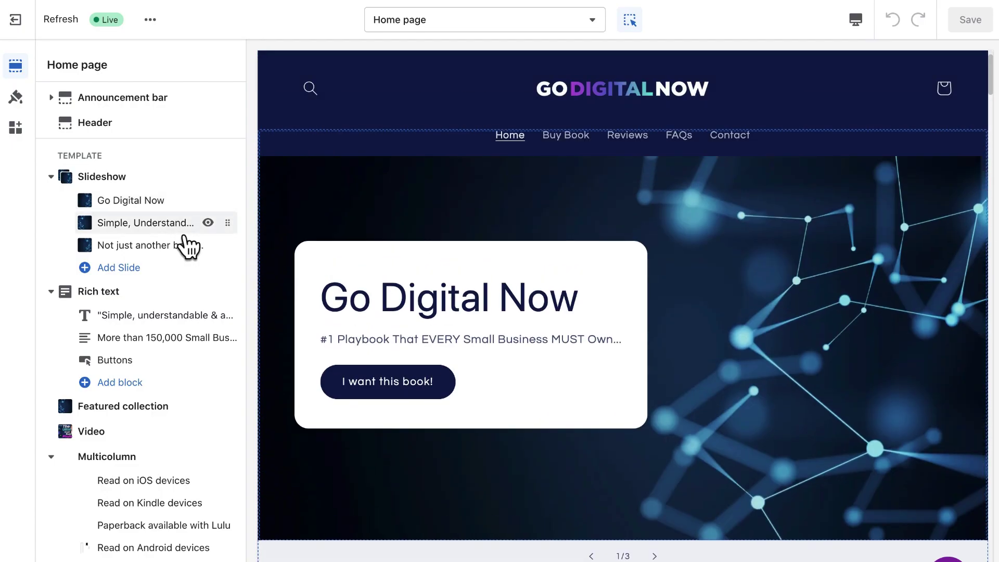
pyautogui.click(185, 224)
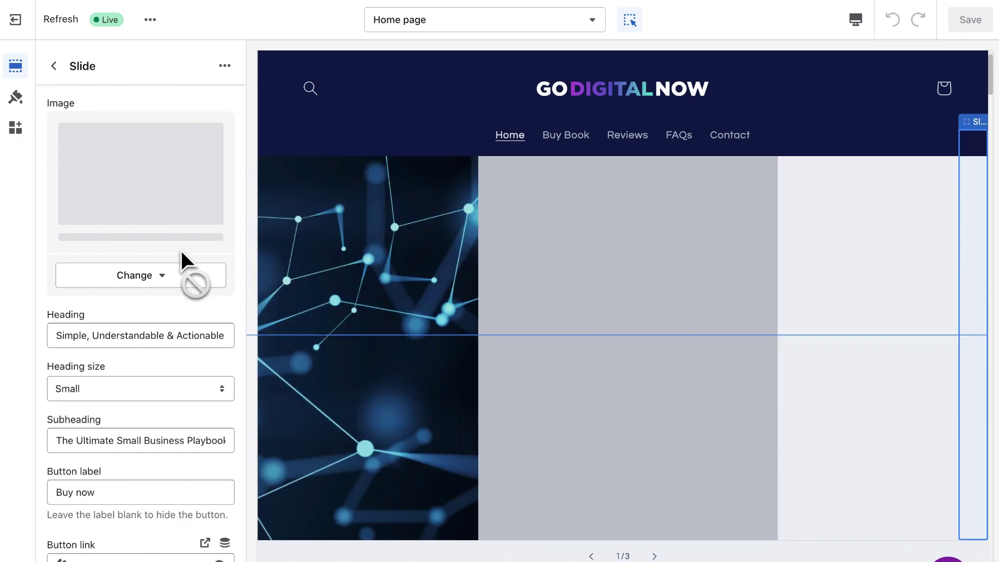
pyautogui.scroll(-4, 104, 256)
# Scroll the Shopify App Store recommendations down to 'How stores like yours use apps'
pyautogui.scroll(-2, 208, 262)
pyautogui.scroll(-1, 212, 262)
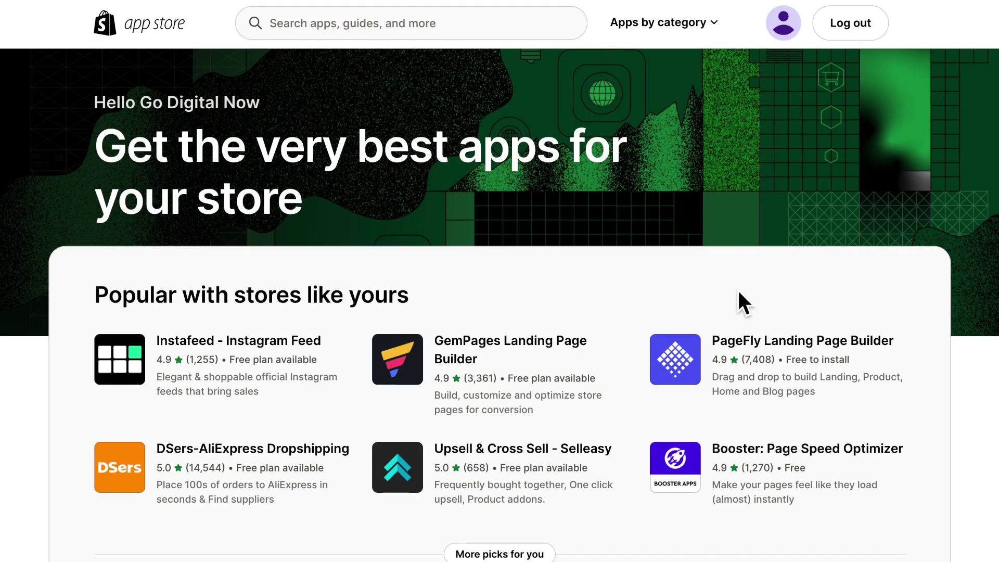
pyautogui.scroll(-4, 738, 288)
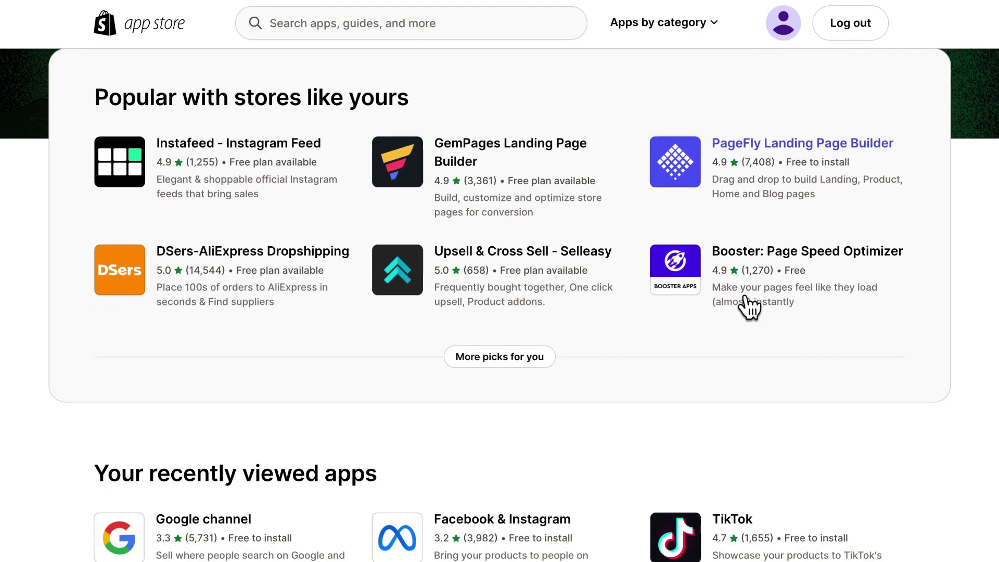
pyautogui.scroll(-4, 625, 290)
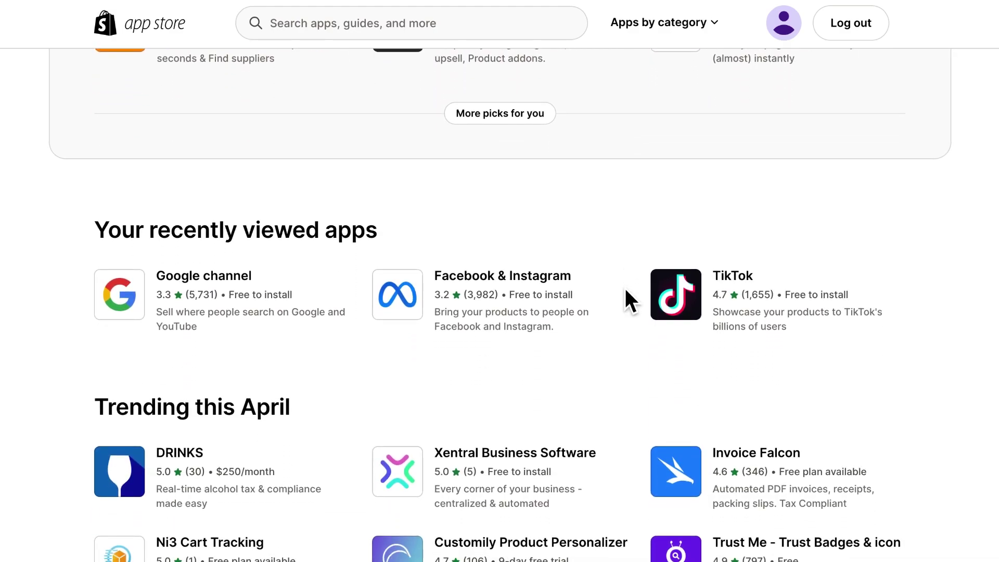
pyautogui.scroll(-4, 615, 322)
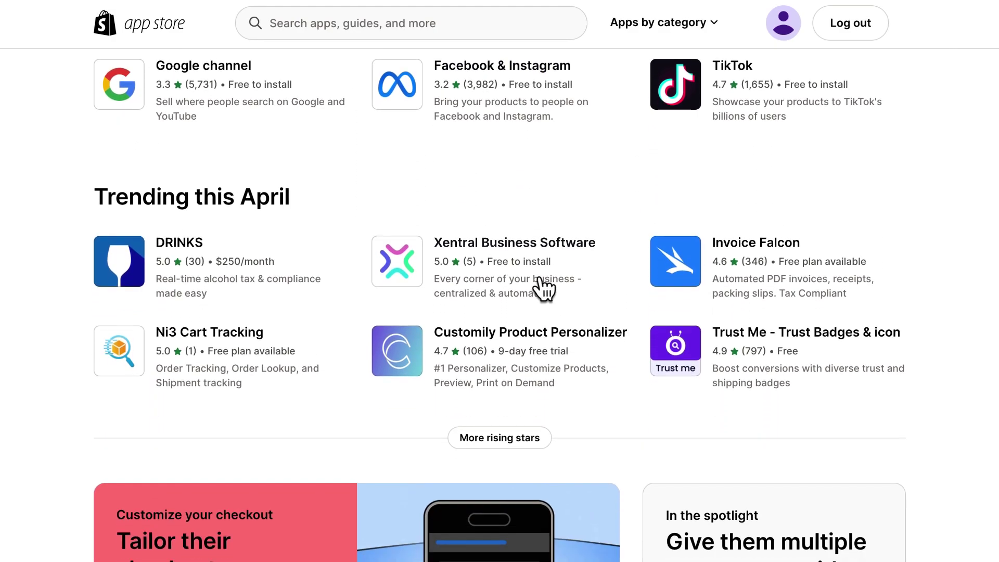
pyautogui.scroll(-4, 262, 238)
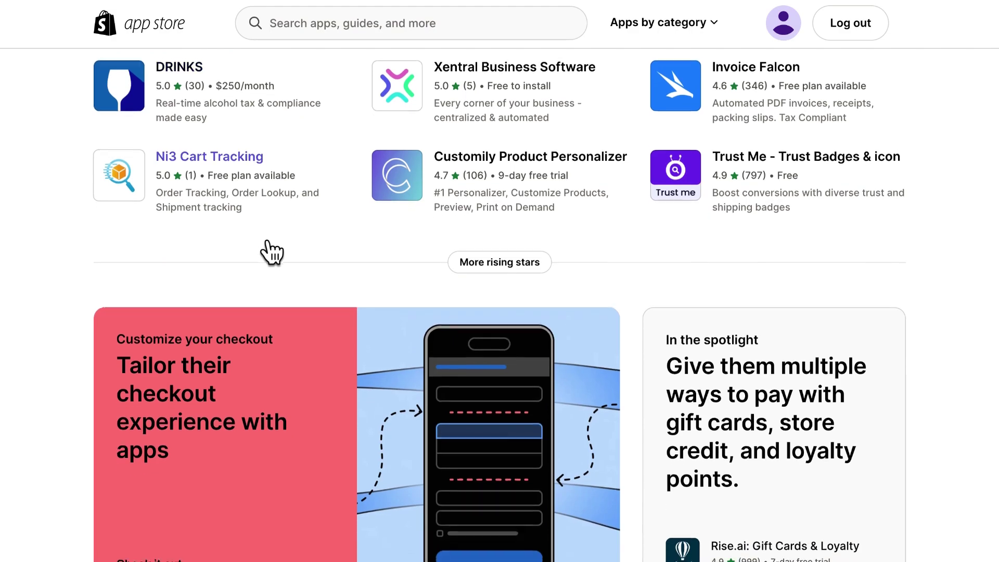
pyautogui.scroll(-9, 262, 238)
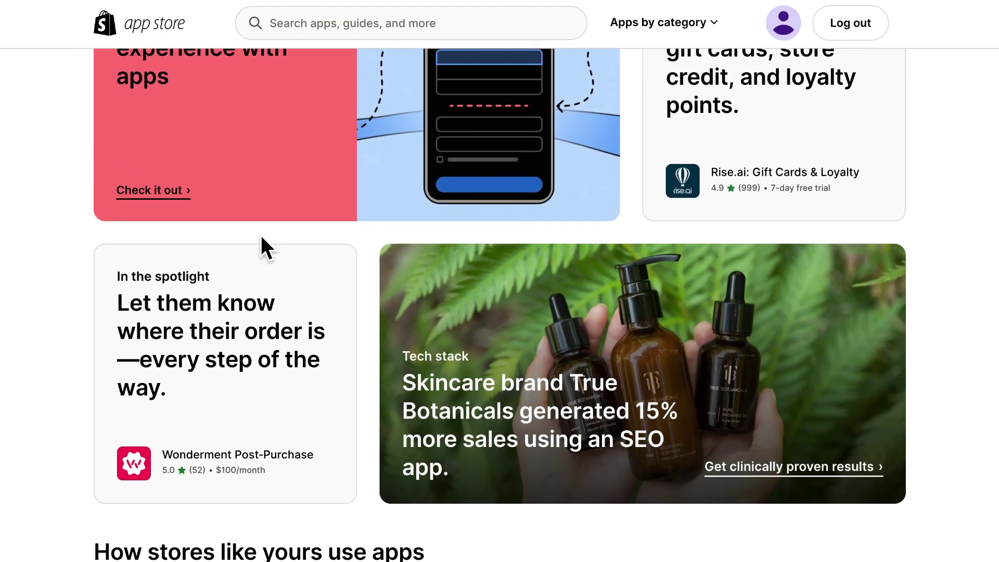
pyautogui.scroll(-6, 260, 236)
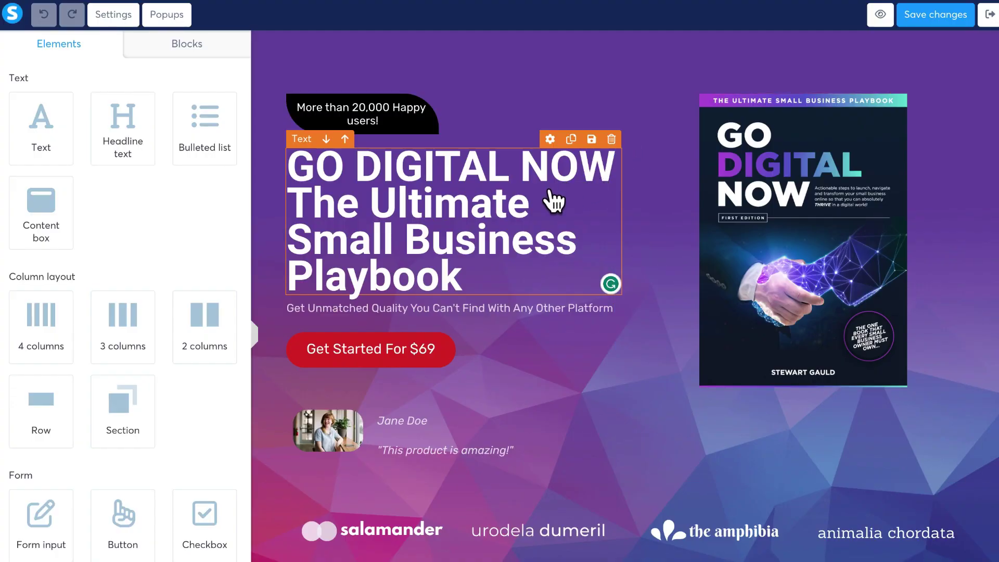
# Shrink the sales page's book cover image from 296 to 242
pyautogui.click(763, 203)
pyautogui.moveTo(117, 360); pyautogui.dragTo(91, 354)
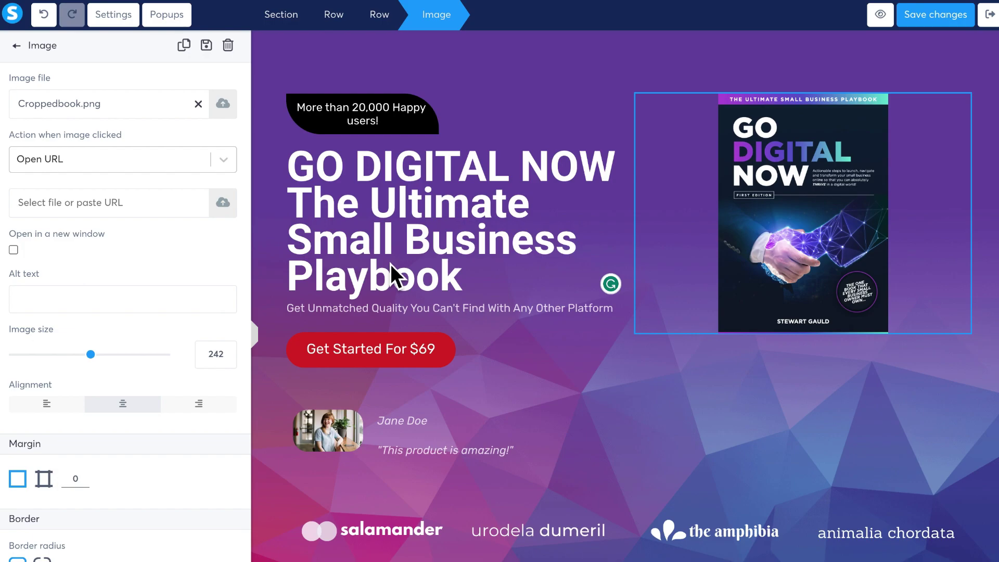
pyautogui.press('Escape')
# Review the testimonials section, including the 'Start a healthy habit' heading
pyautogui.scroll(-8, 431, 242)
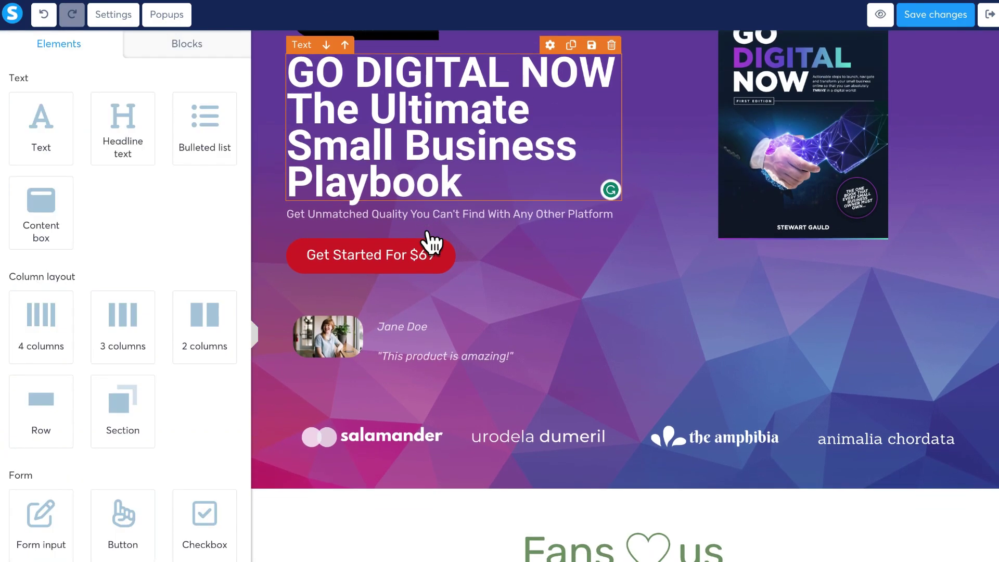
pyautogui.scroll(-2, 430, 242)
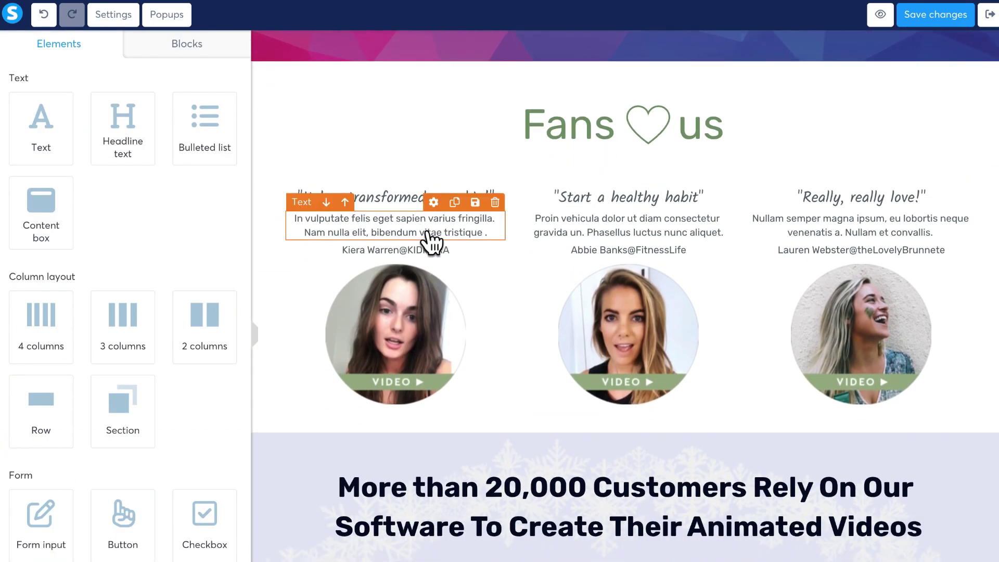
pyautogui.click(625, 200)
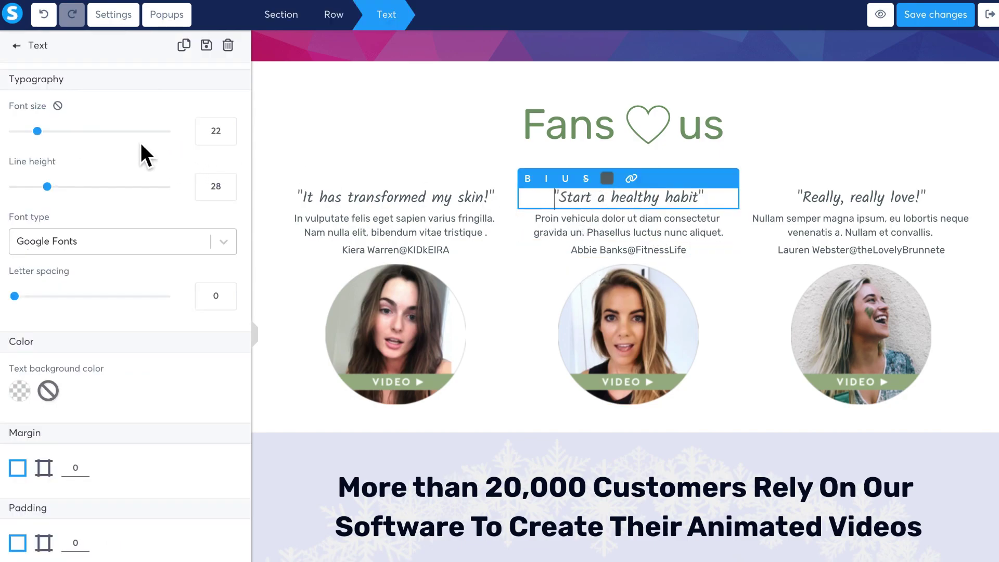
pyautogui.scroll(-5, 144, 146)
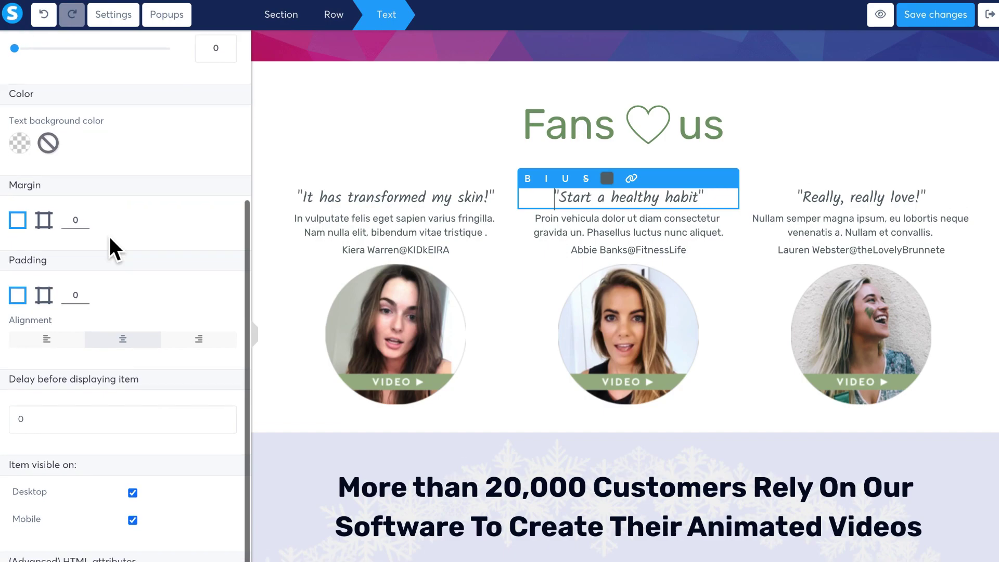
pyautogui.click(503, 353)
pyautogui.scroll(-9, 503, 353)
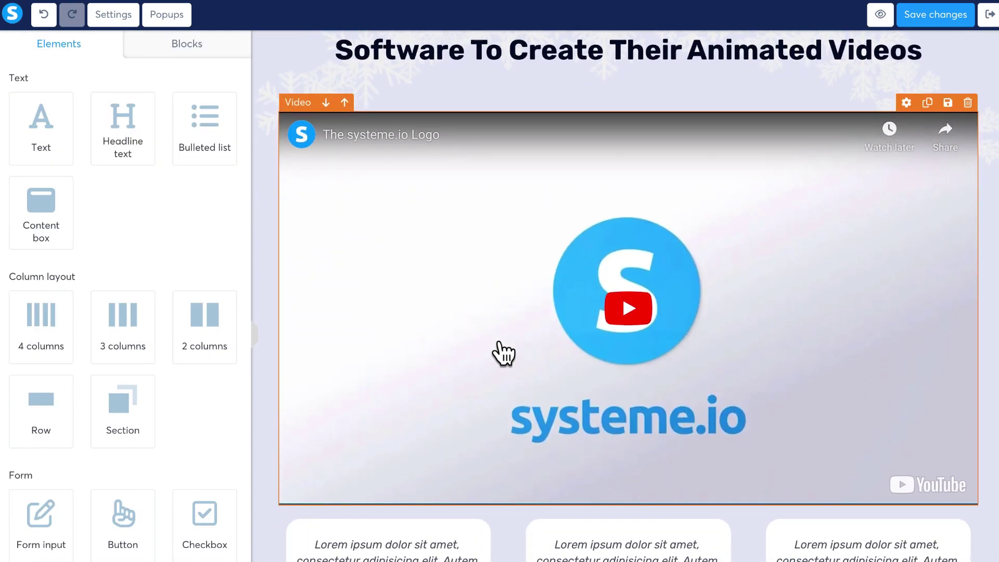
pyautogui.scroll(-12, 504, 353)
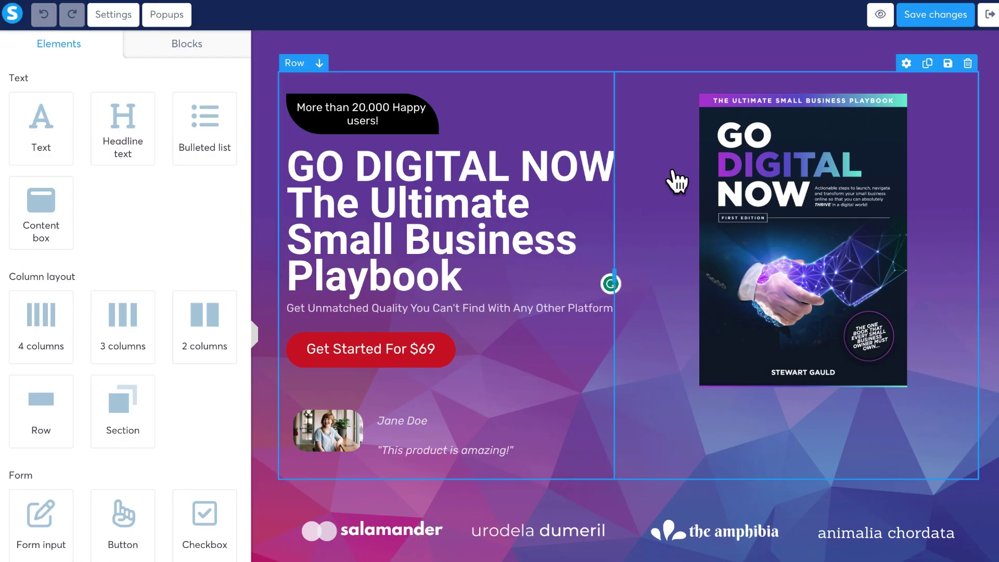
pyautogui.click(763, 194)
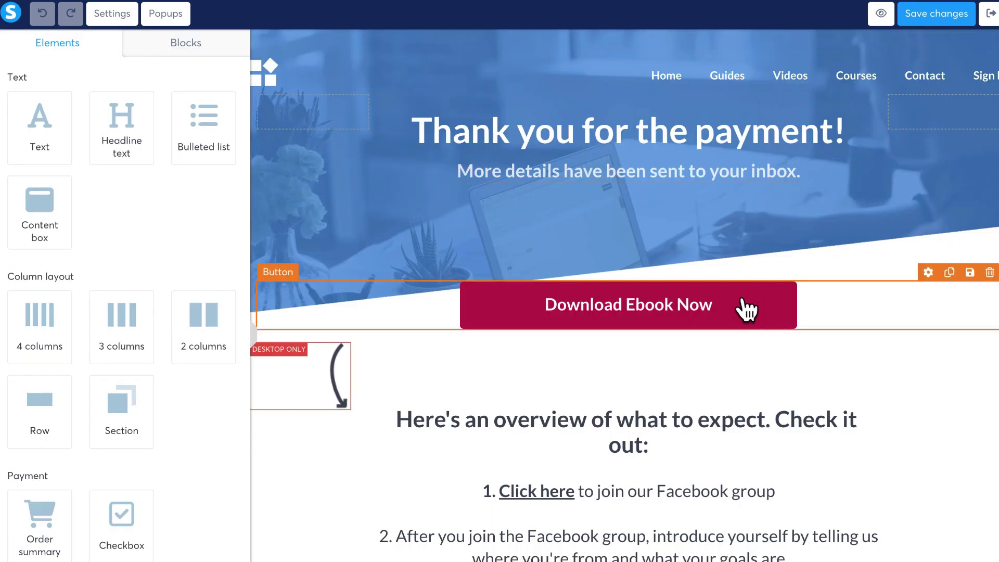
# Keep the Download Ebook Now button's click action set to 'Download file'
pyautogui.click(658, 317)
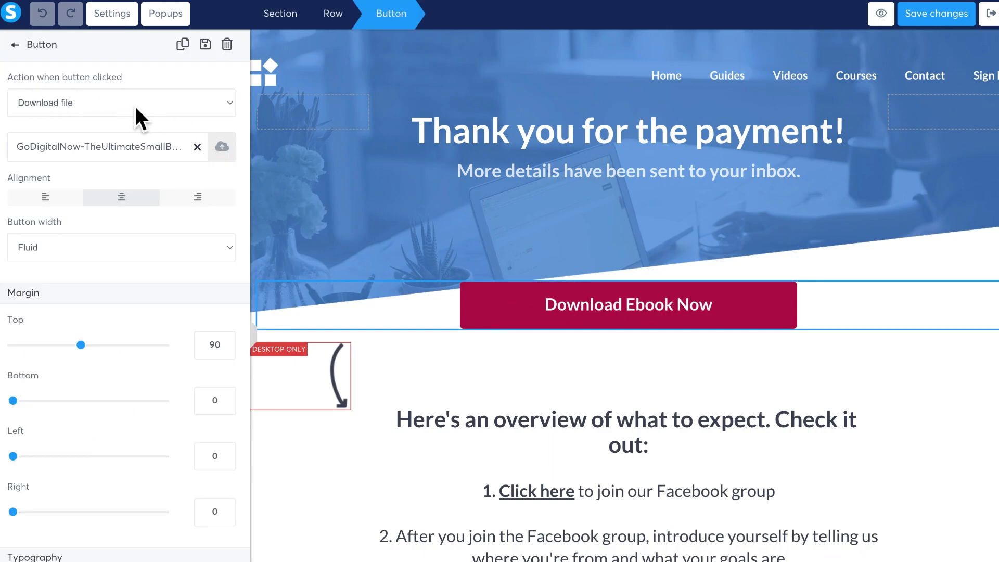
pyautogui.click(214, 110)
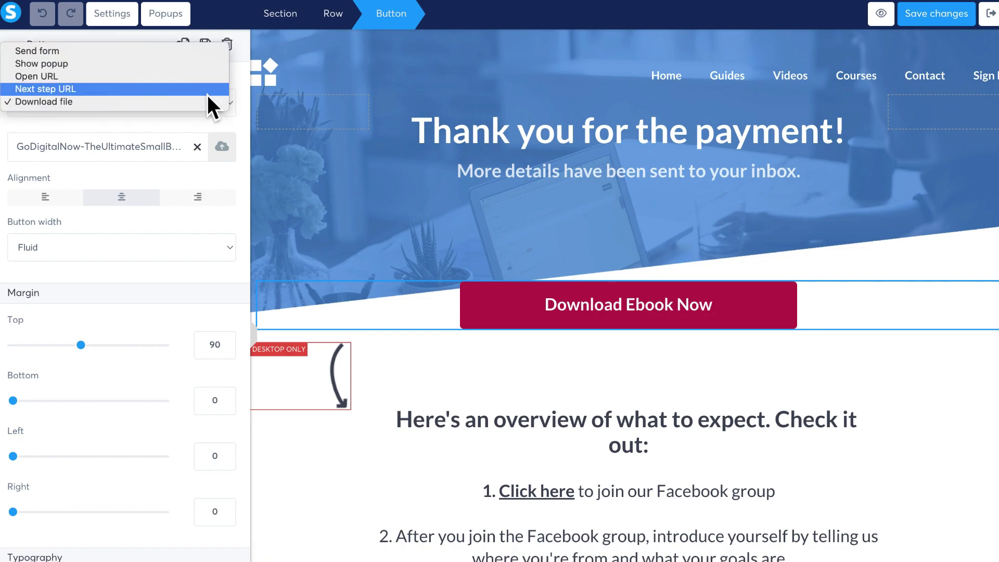
pyautogui.click(196, 102)
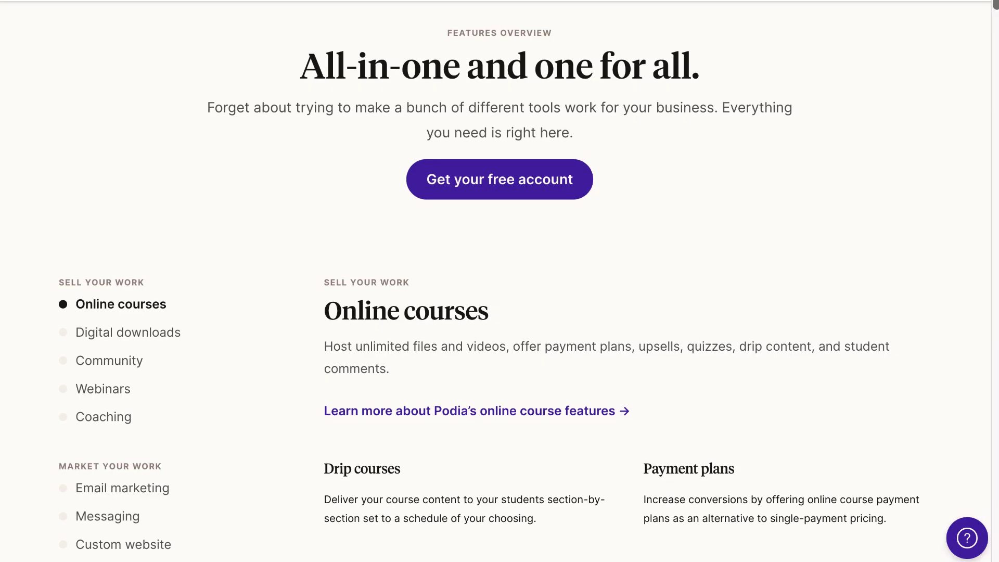
# Scroll Podia's features page past Online courses and Digital downloads to Community
pyautogui.scroll(-5, 500, 281)
pyautogui.scroll(-3, 499, 281)
pyautogui.scroll(-12, 499, 281)
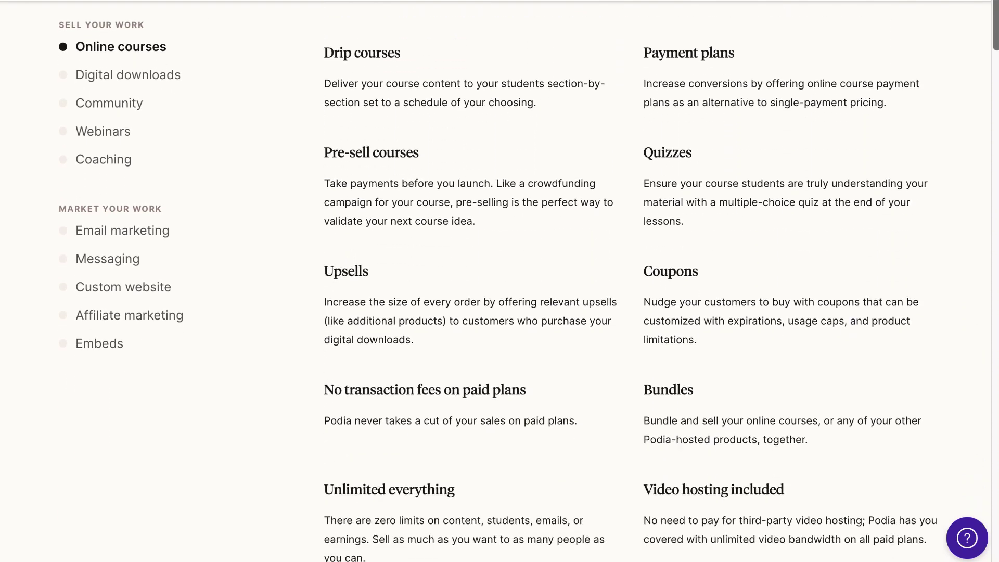
pyautogui.scroll(-4, 499, 281)
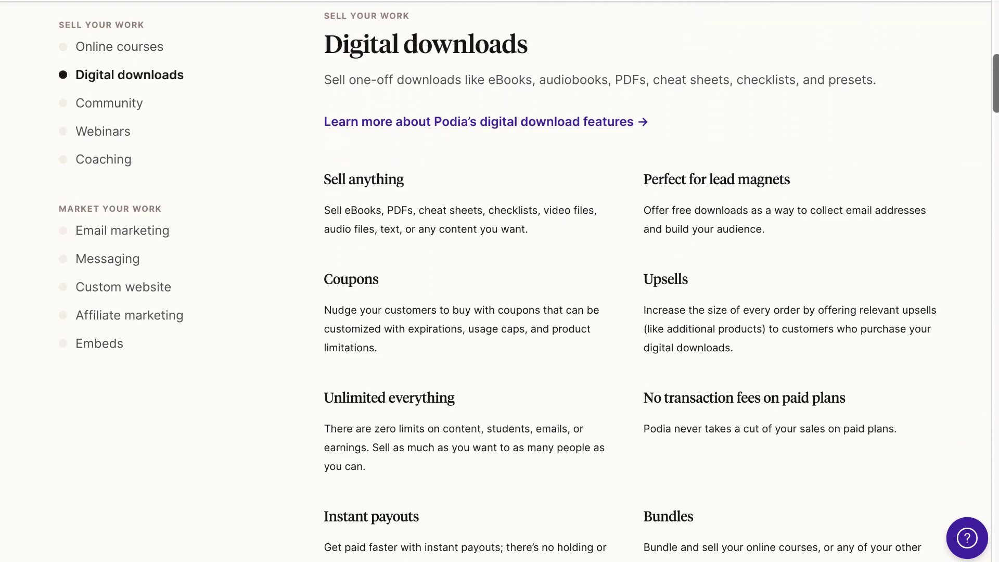
pyautogui.scroll(-8, 499, 281)
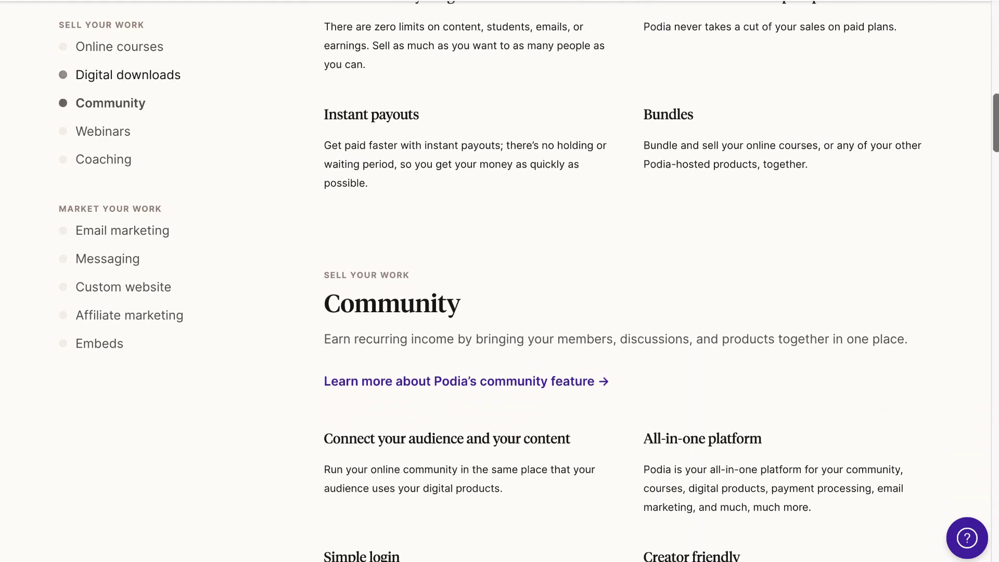